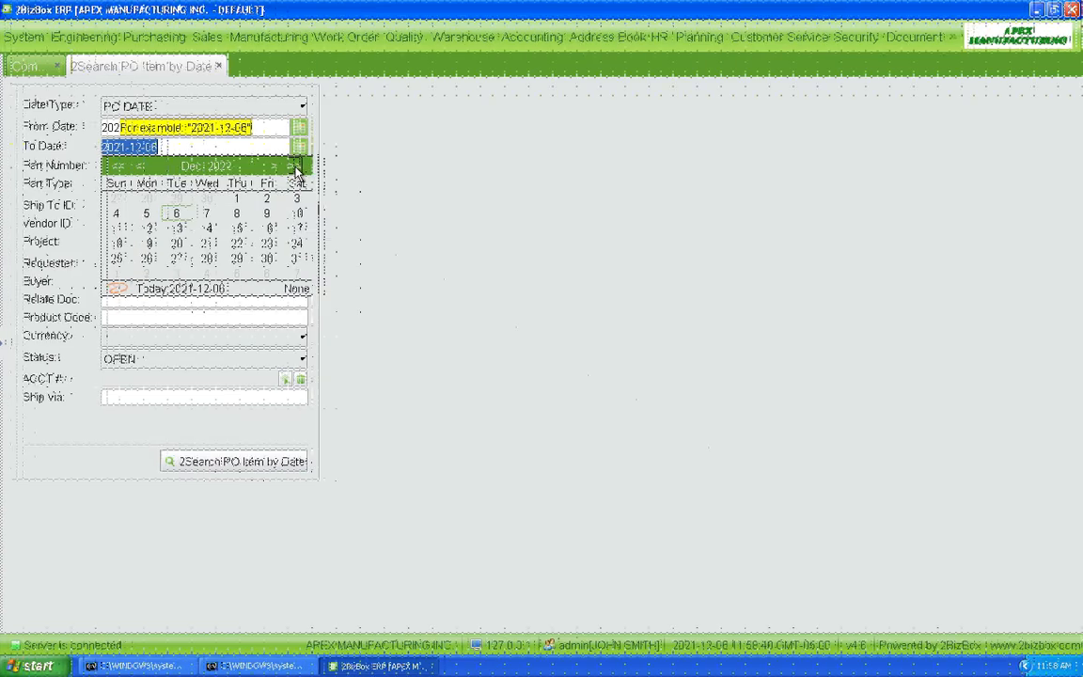
# Search PO items dated 2020-12-06 to 2022-12-16 with Status set to ALL
pyautogui.click(268, 228)
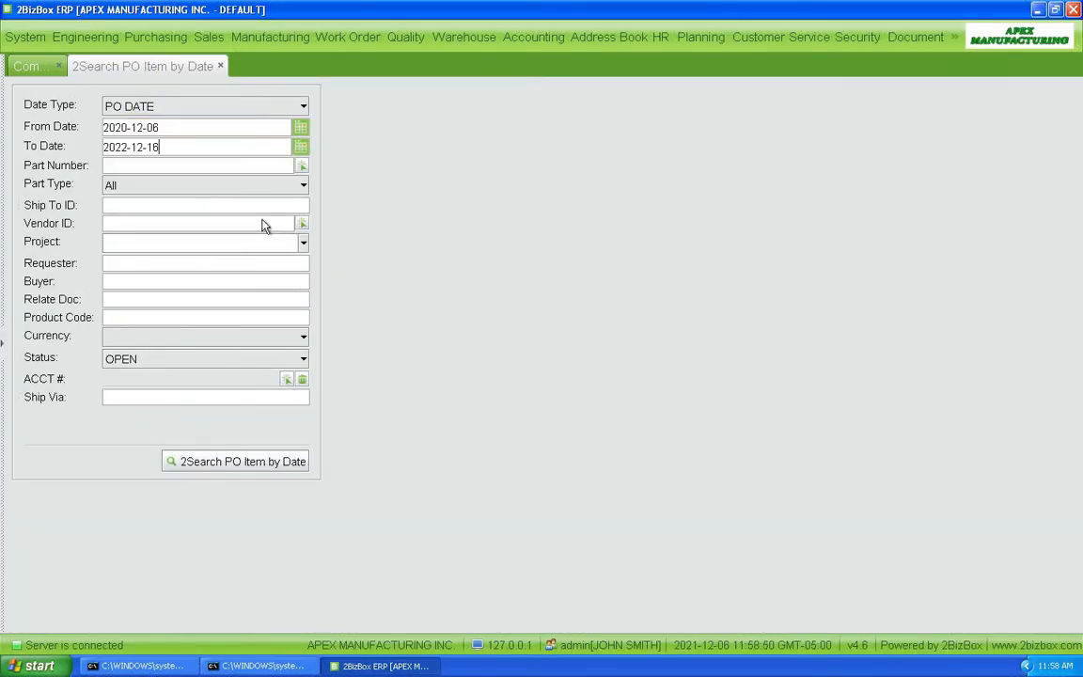
pyautogui.click(157, 365)
pyautogui.click(157, 429)
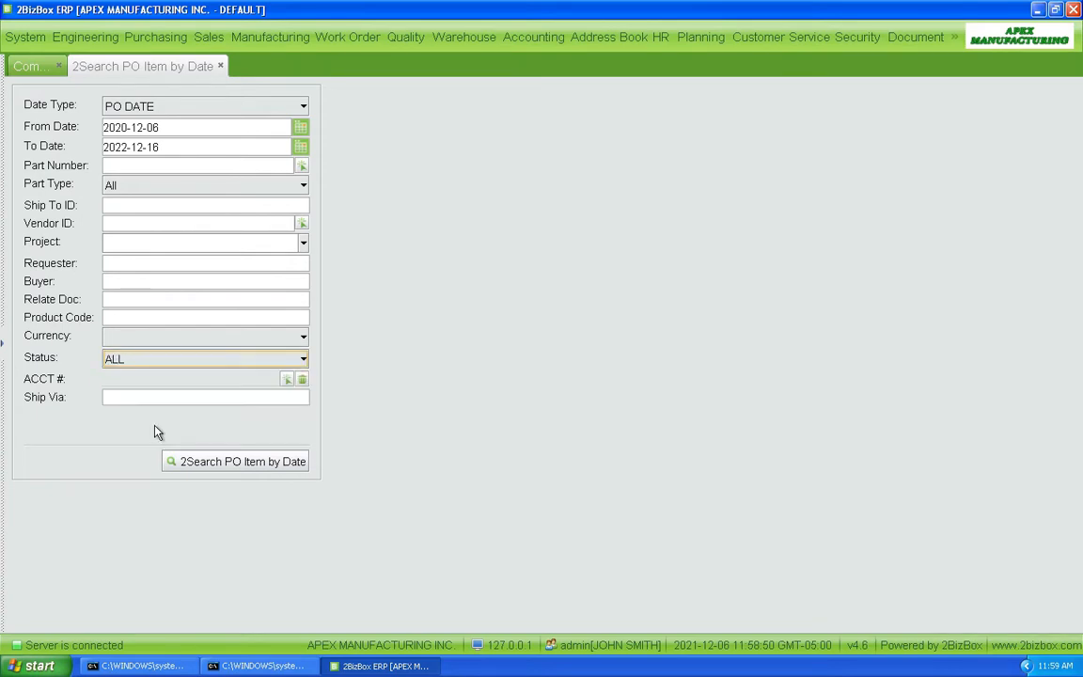
pyautogui.click(244, 462)
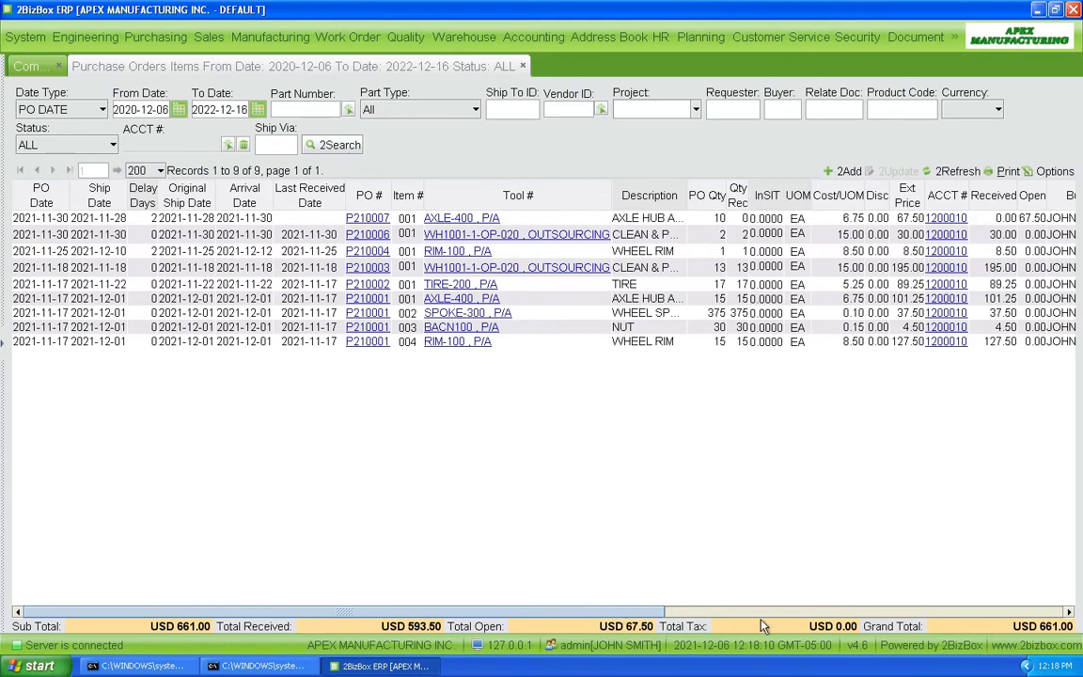
# Scroll across the remaining PO result columns and bring up the Custom Column list
pyautogui.moveTo(607, 610); pyautogui.dragTo(1075, 597)
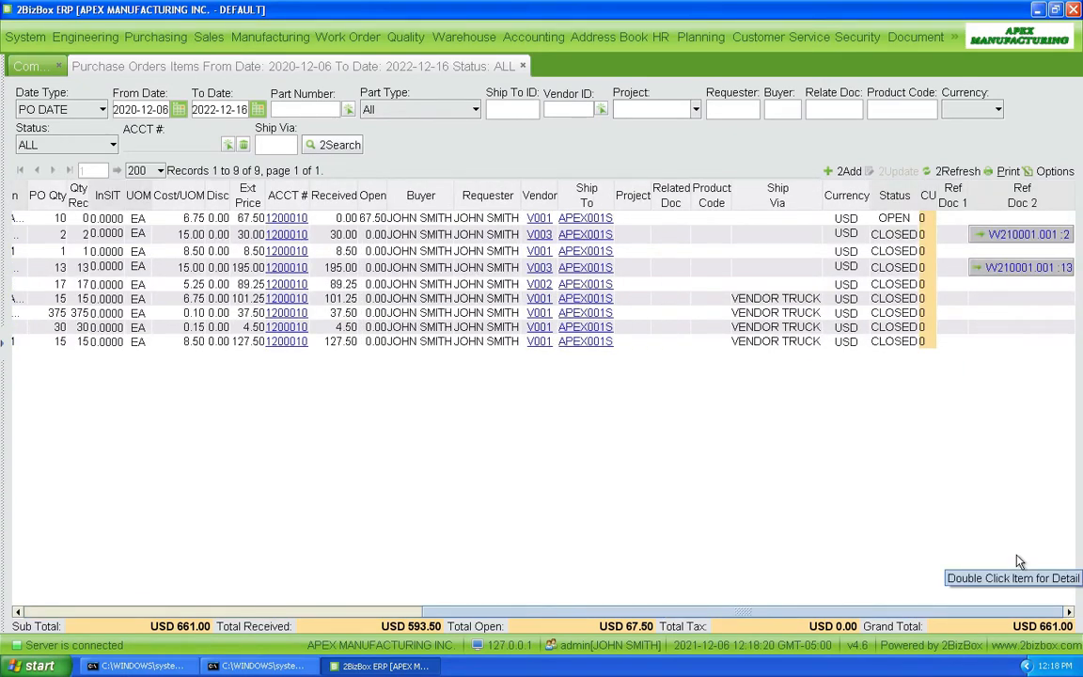
pyautogui.click(1053, 174)
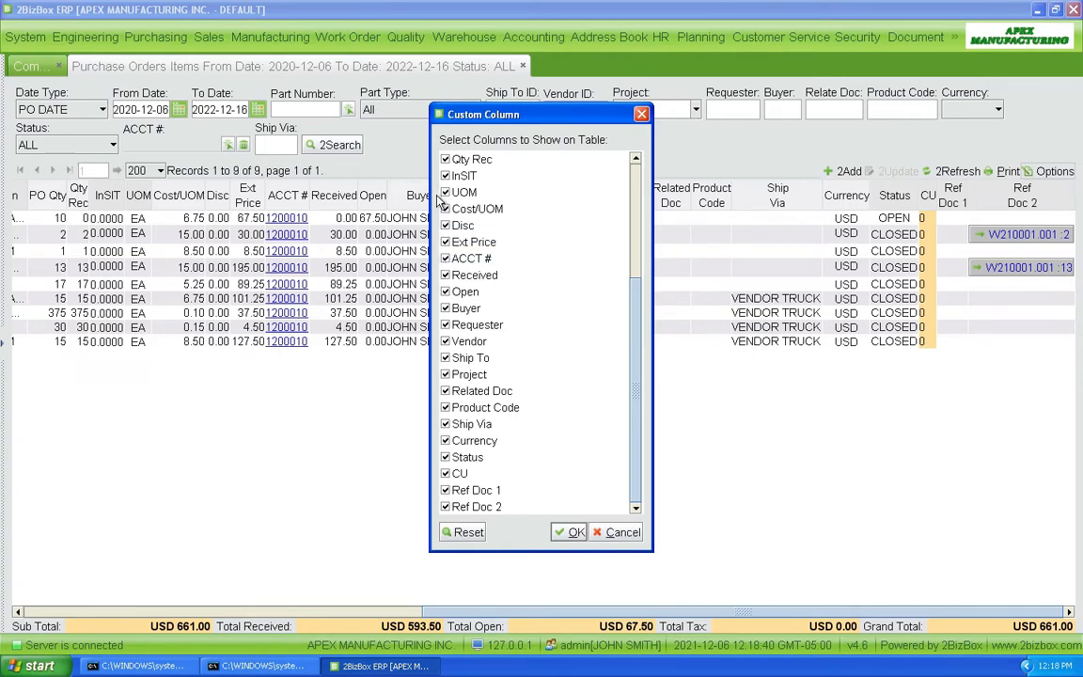
# In Custom Column, uncheck the Status, Currency, Ship Via and Product Code columns
pyautogui.scroll(4, 639, 302)
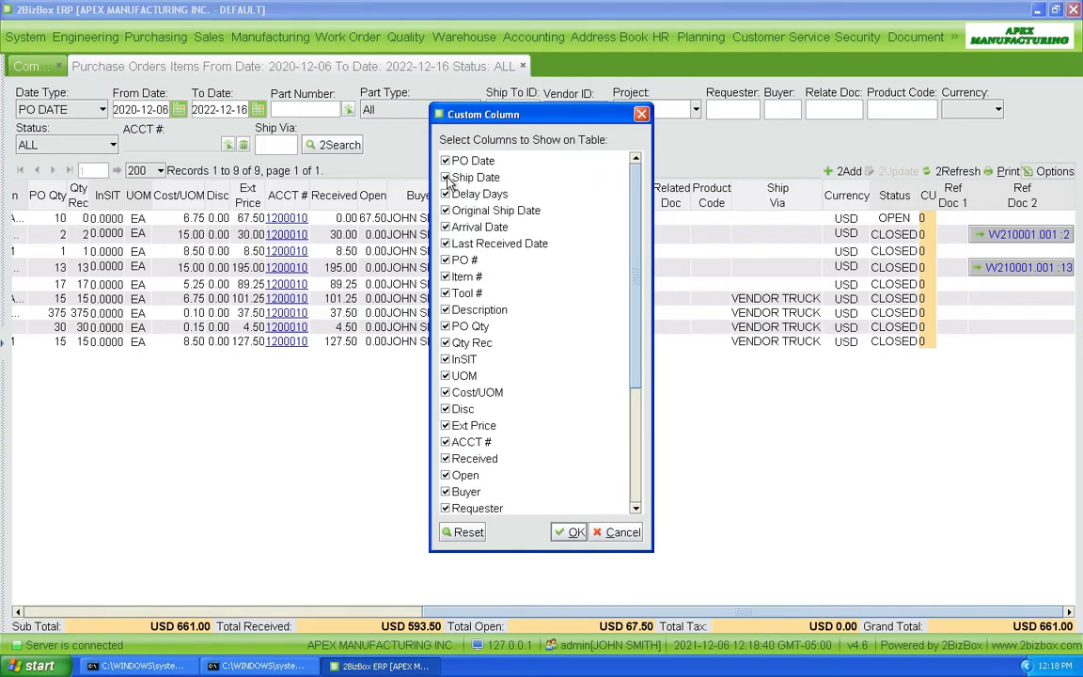
pyautogui.scroll(-4, 451, 175)
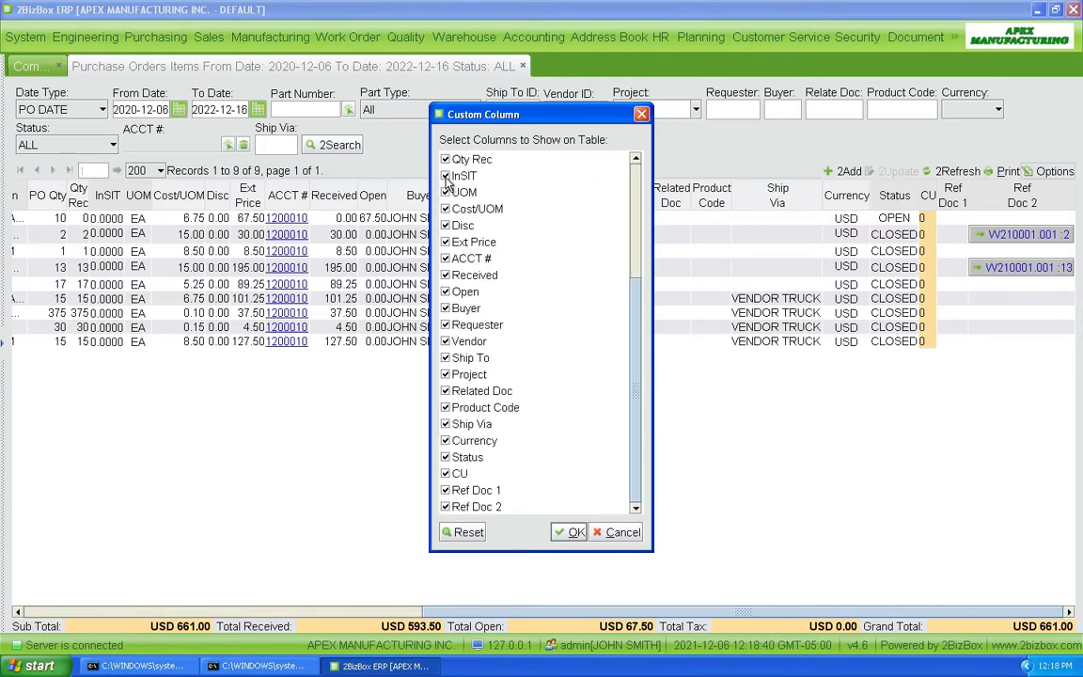
pyautogui.scroll(4, 621, 228)
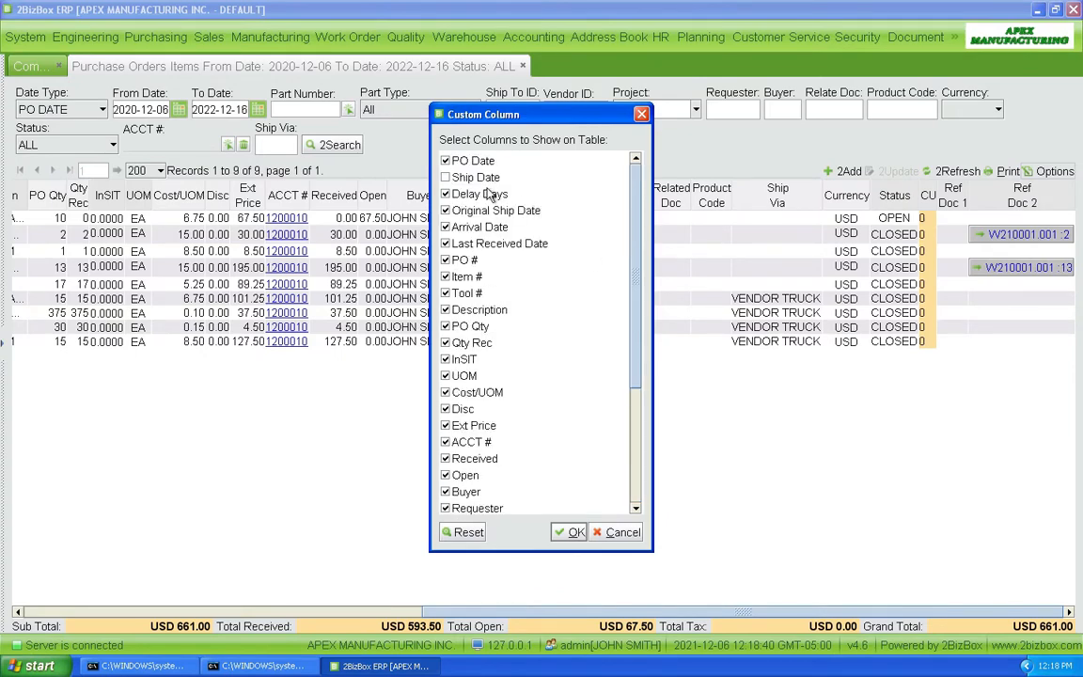
pyautogui.scroll(-4, 458, 201)
pyautogui.scroll(4, 630, 206)
pyautogui.scroll(-4, 475, 215)
pyautogui.scroll(4, 532, 209)
pyautogui.scroll(-4, 475, 235)
pyautogui.scroll(4, 550, 266)
pyautogui.scroll(-4, 515, 261)
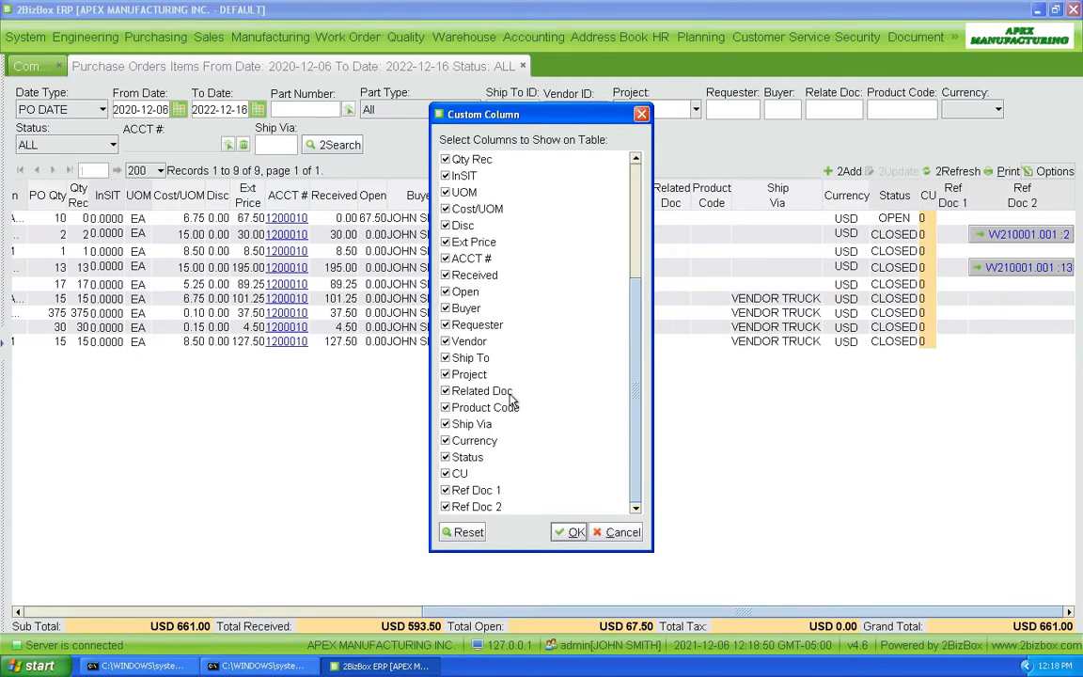
pyautogui.click(446, 458)
pyautogui.click(446, 442)
pyautogui.click(445, 424)
pyautogui.click(445, 408)
# Uncheck Related Doc, Requester, Buyer and ACCT #, and apply the column changes
pyautogui.click(446, 391)
pyautogui.click(452, 326)
pyautogui.click(452, 308)
pyautogui.click(453, 260)
pyautogui.click(570, 533)
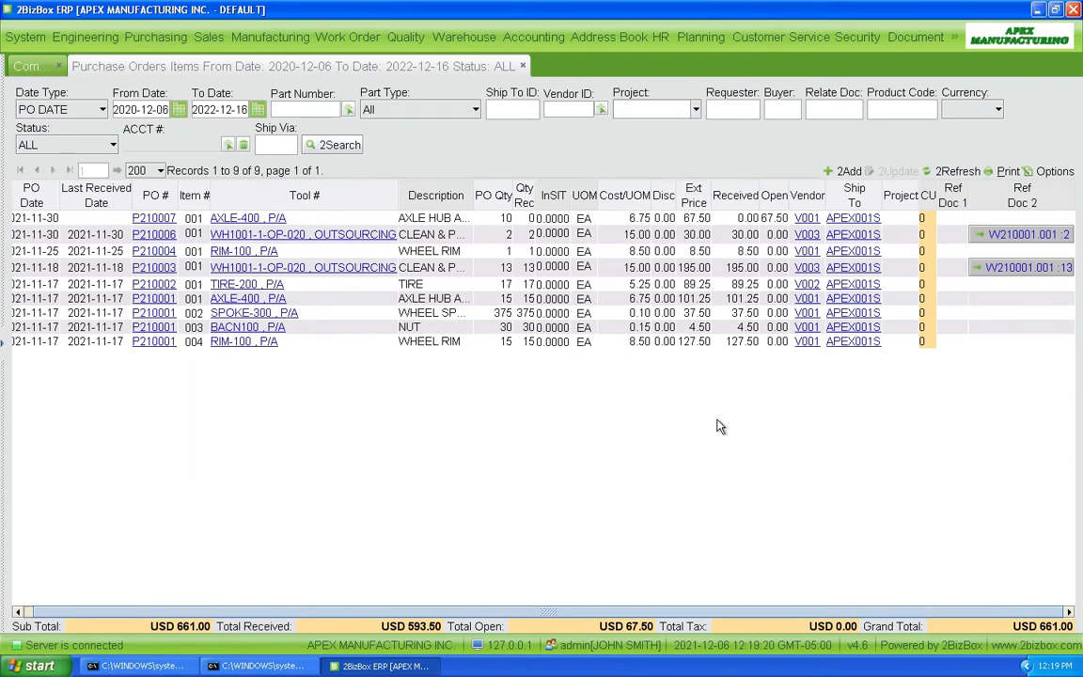
# Reset the Custom Column list to restore ACCT #, Buyer and the other default columns
pyautogui.click(1049, 175)
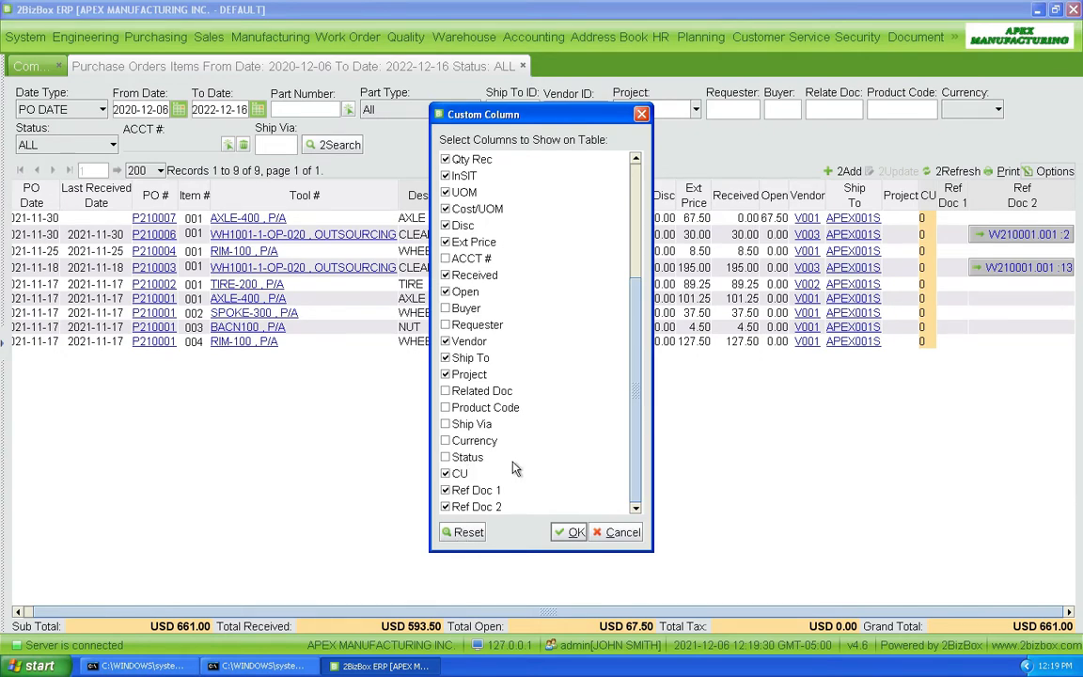
pyautogui.click(468, 536)
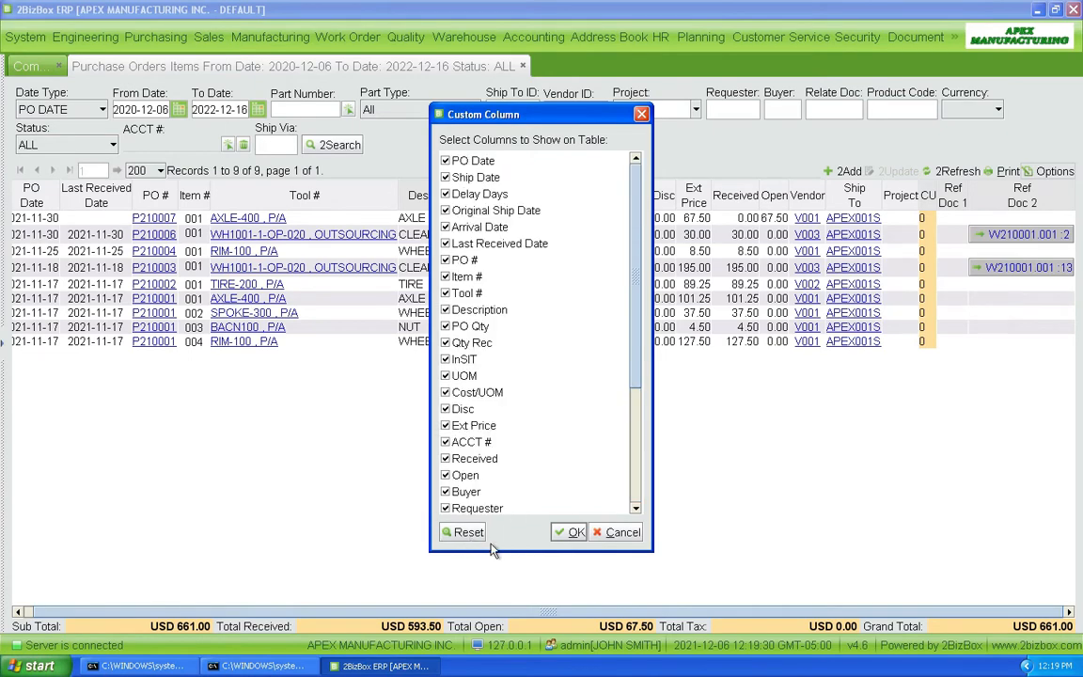
pyautogui.click(569, 532)
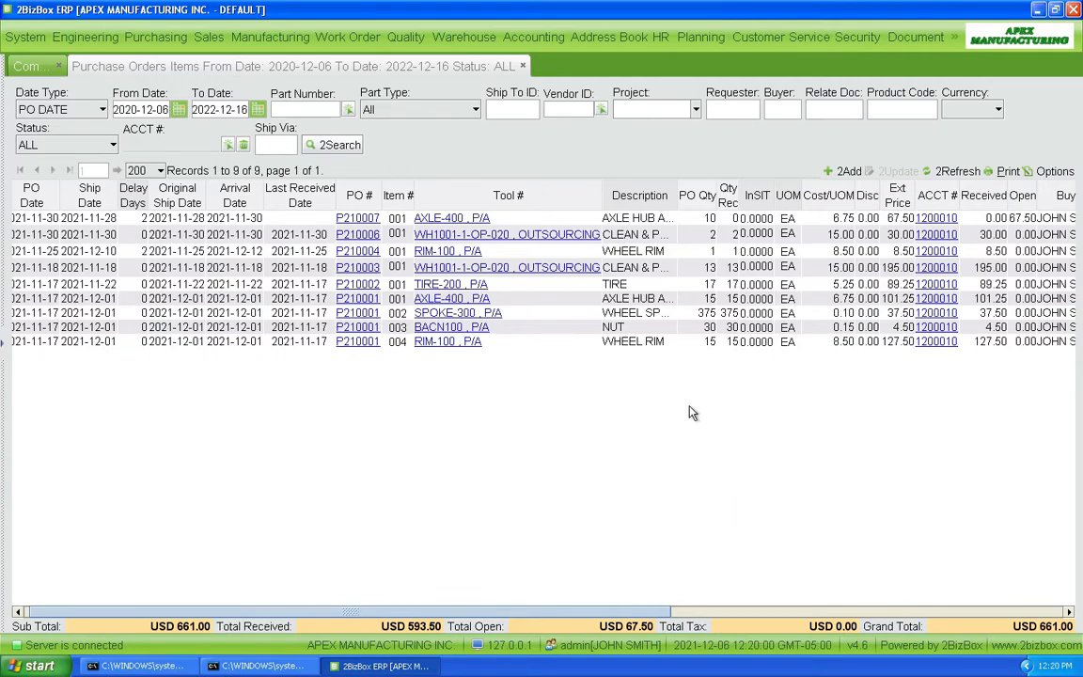
# Generate the PO item report as a Microsoft Excel Document (*.XLS)
pyautogui.click(1005, 172)
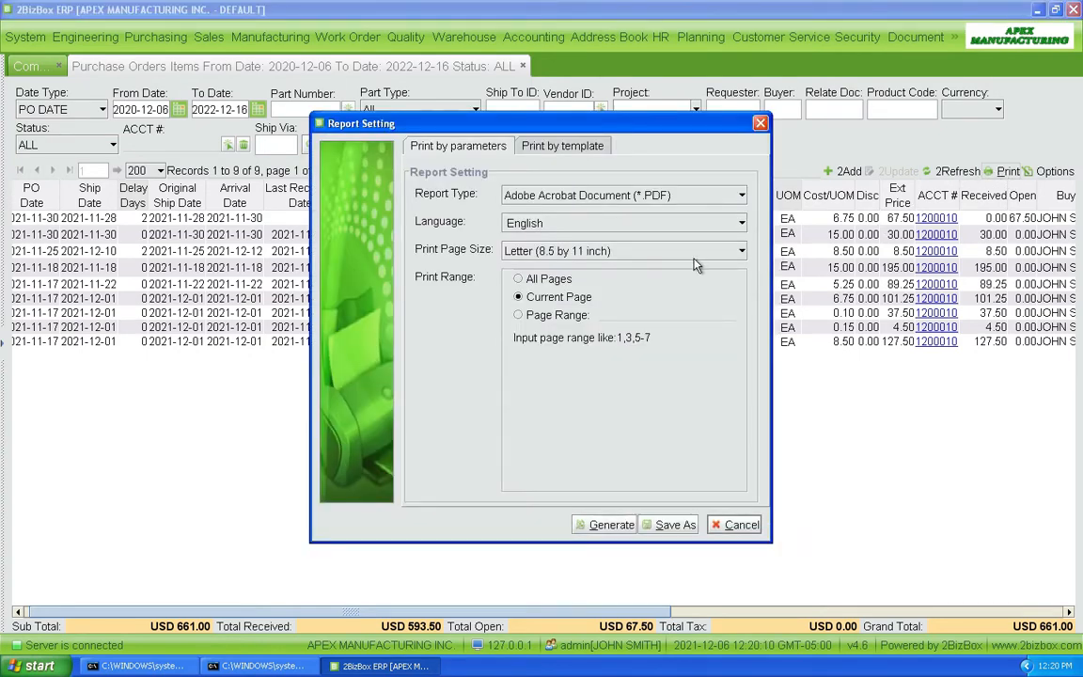
pyautogui.click(696, 200)
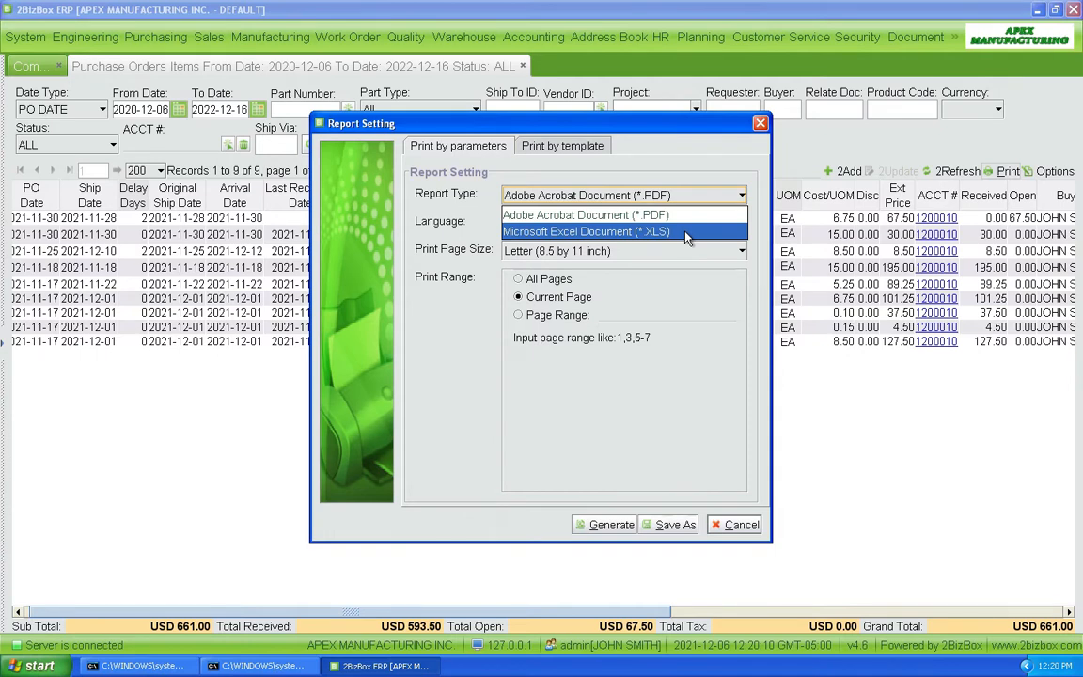
pyautogui.click(686, 232)
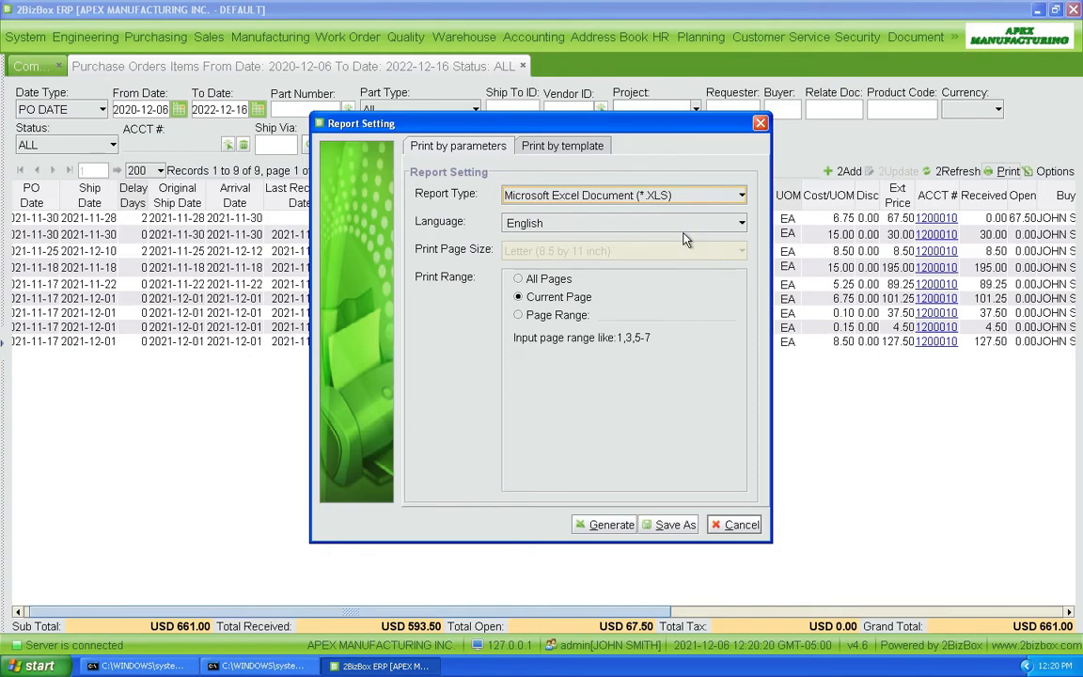
pyautogui.click(604, 527)
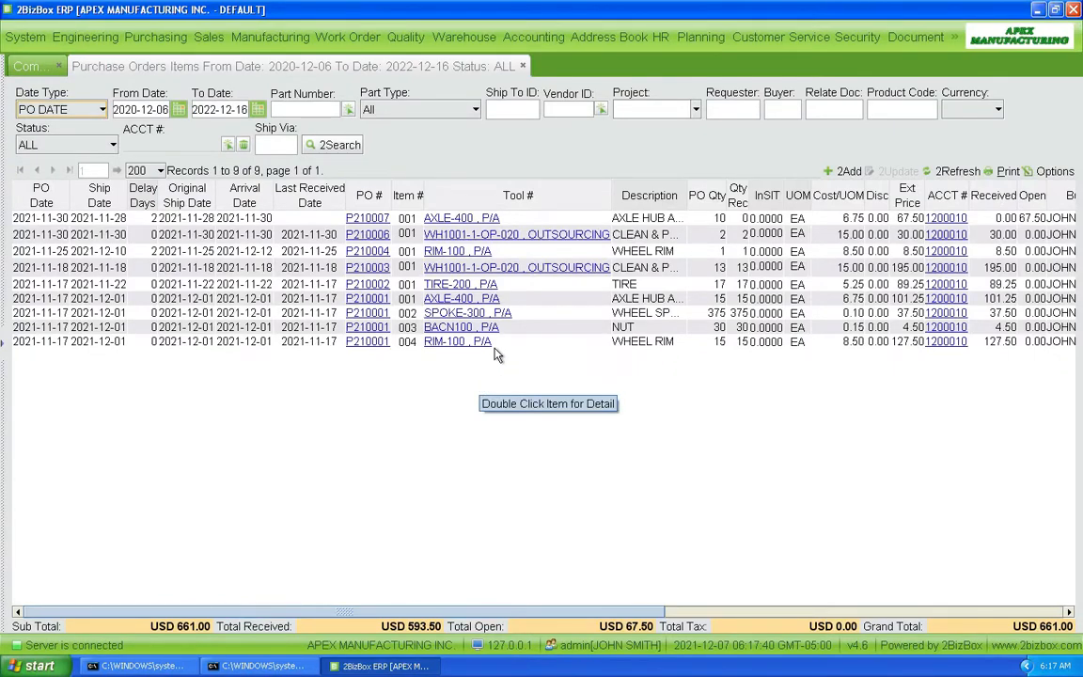
# Search AR invoices matching I21 in Accounting and open invoice I210001's properties
pyautogui.click(539, 38)
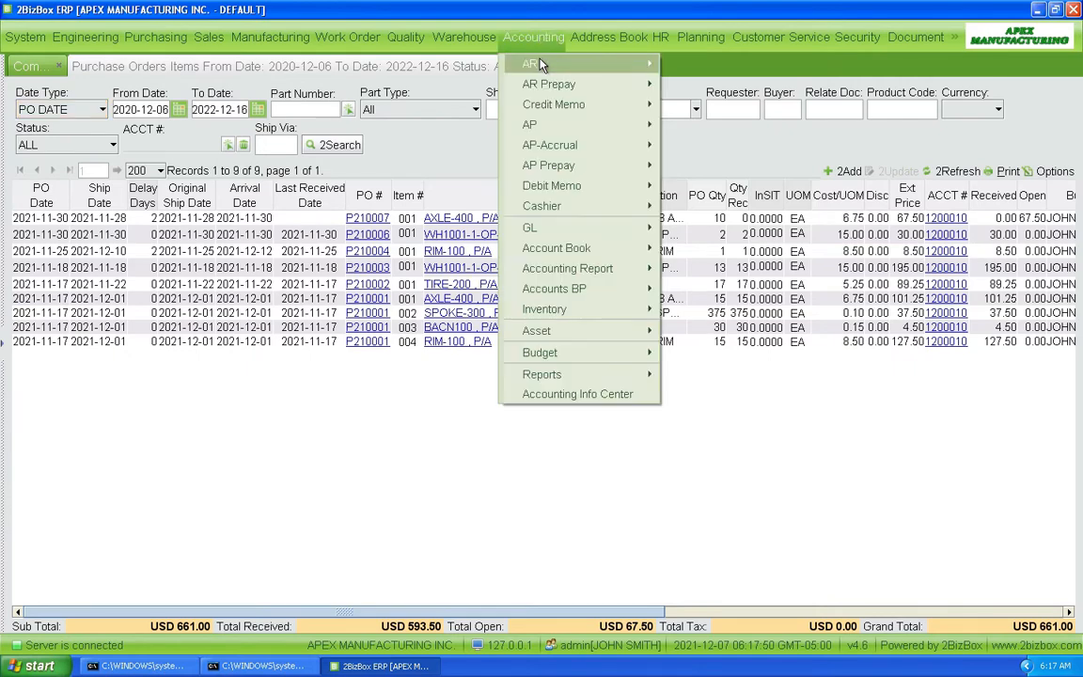
pyautogui.moveTo(580, 66)
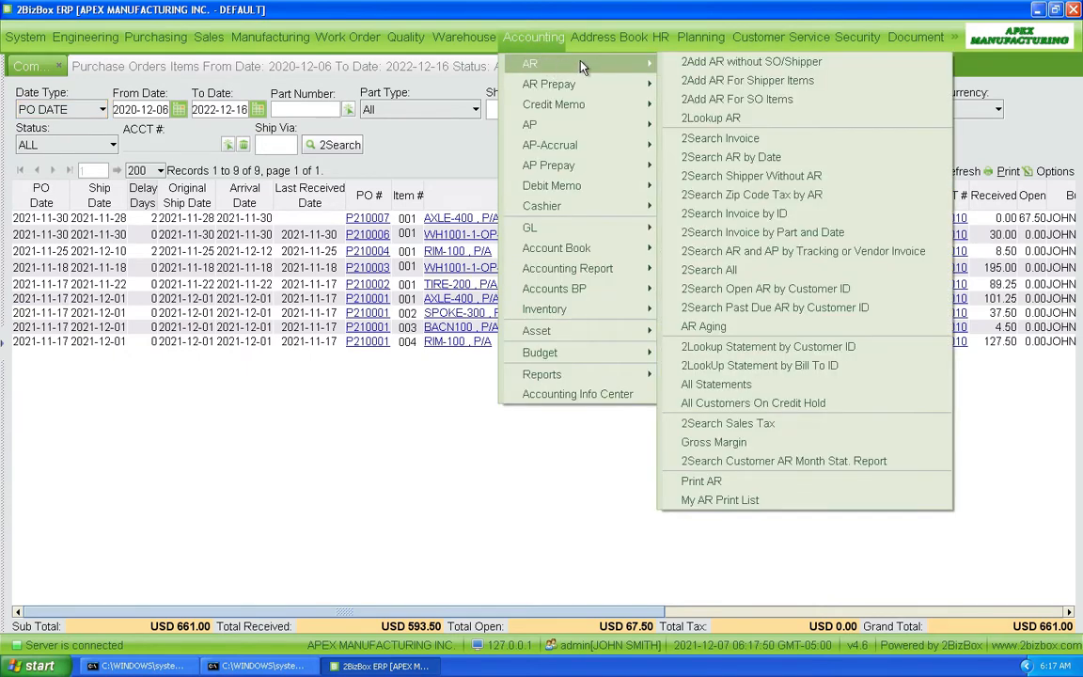
pyautogui.click(707, 138)
pyautogui.click(219, 169)
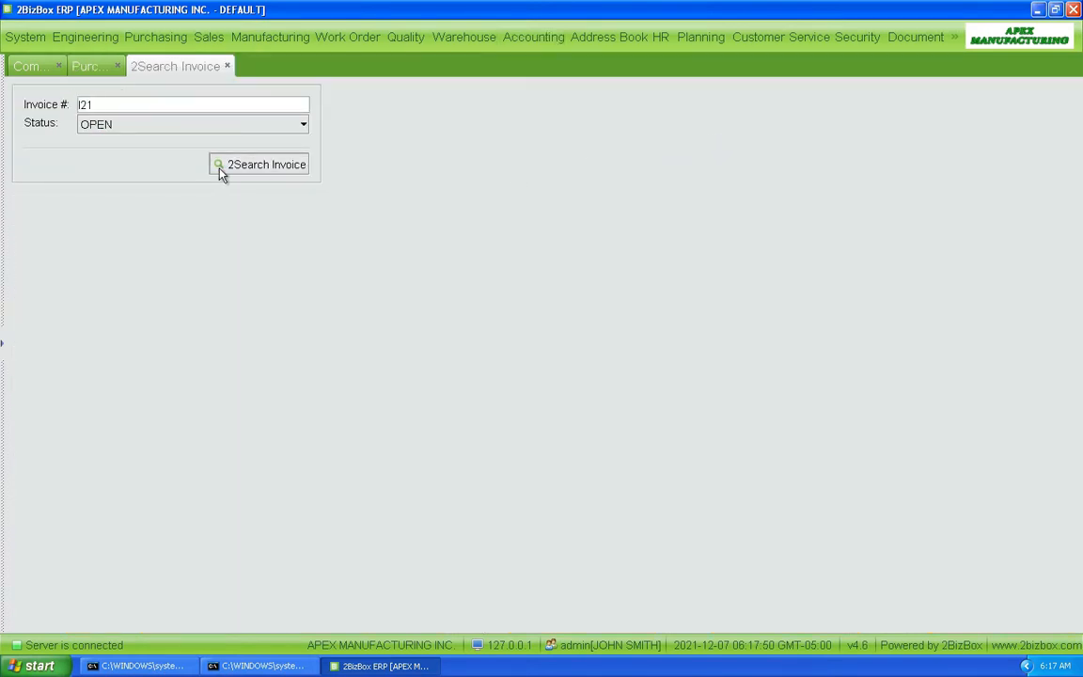
pyautogui.doubleClick(38, 165)
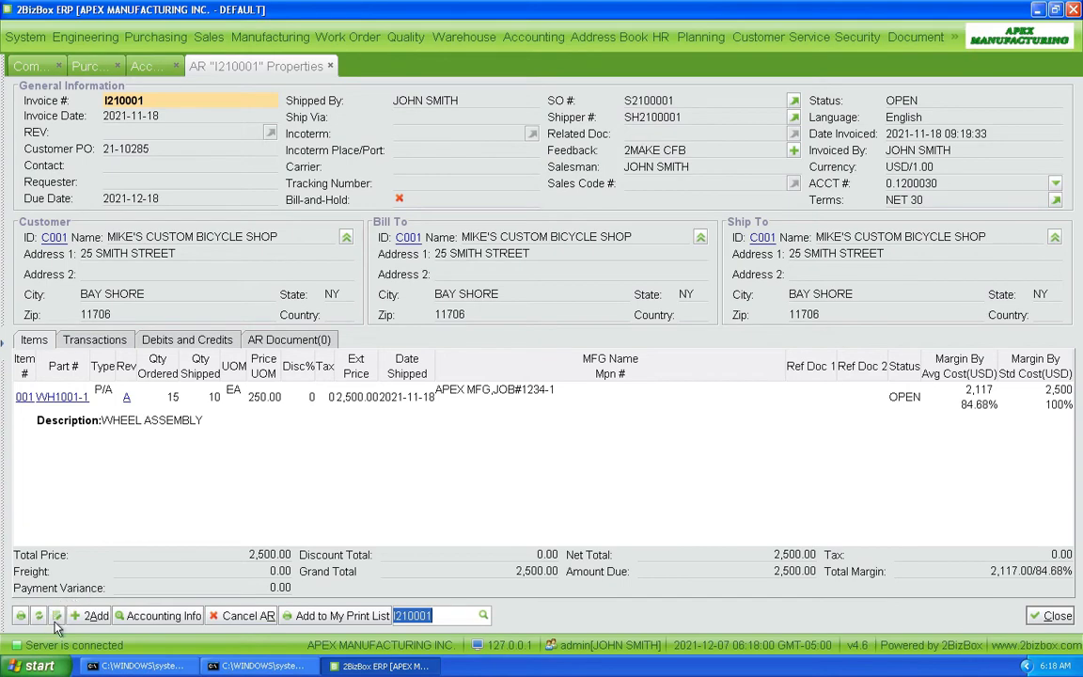
# Print invoice I210001 to PDF with the default Print by parameters settings
pyautogui.click(21, 616)
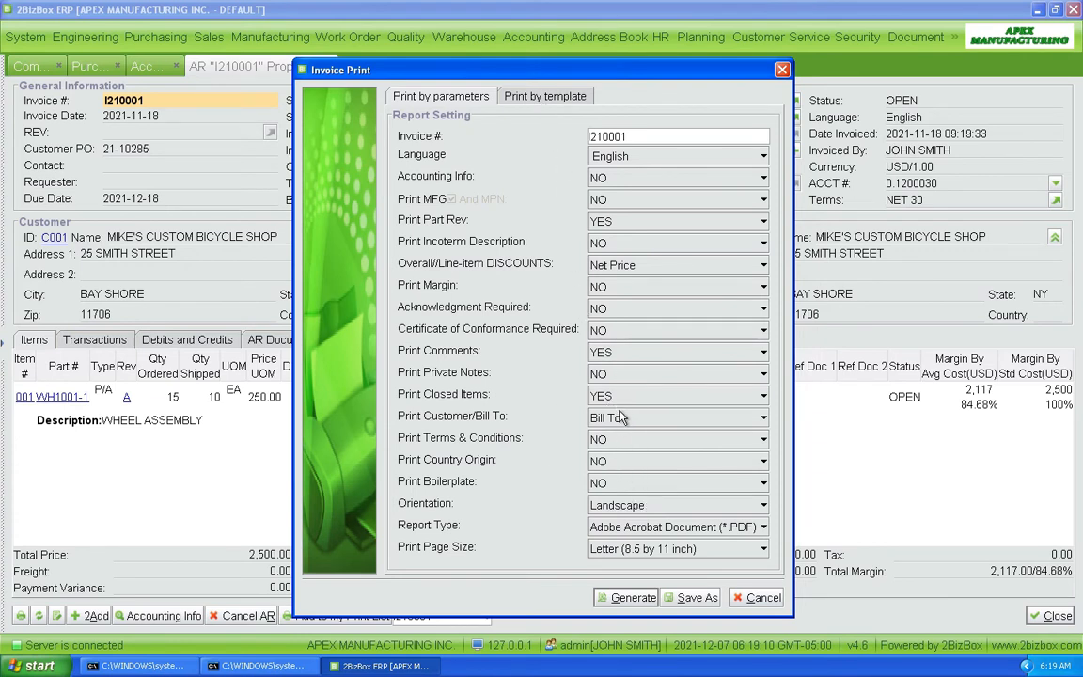
pyautogui.click(625, 598)
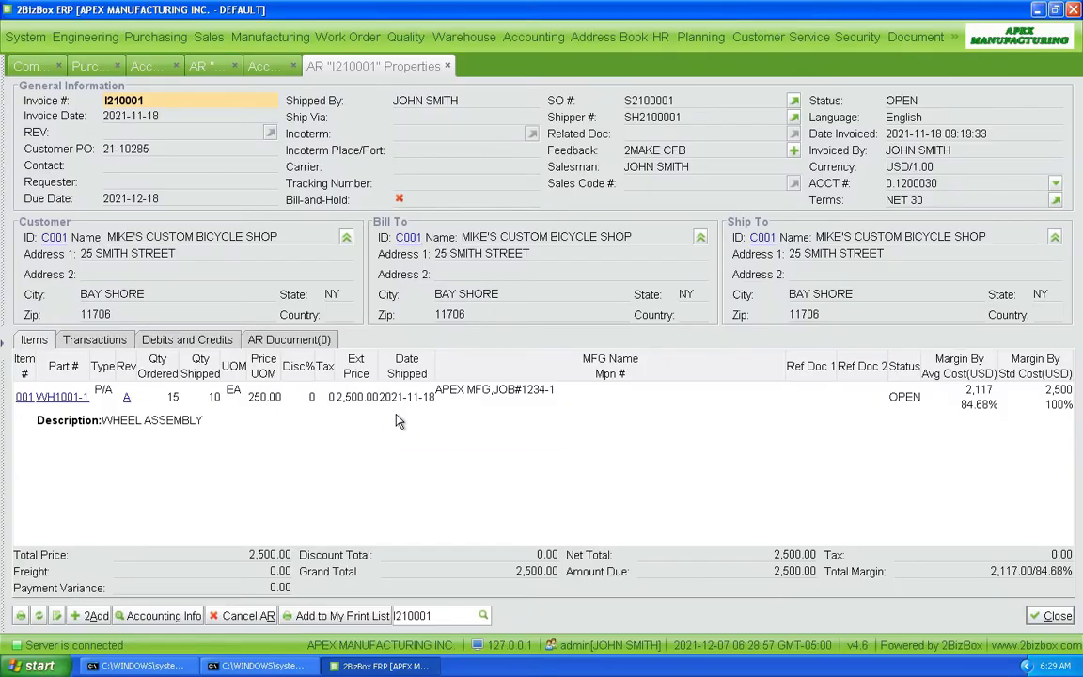
# Print invoice I210001 from the Invoice template (Apex_Invoice_Rev A.xls)
pyautogui.click(20, 615)
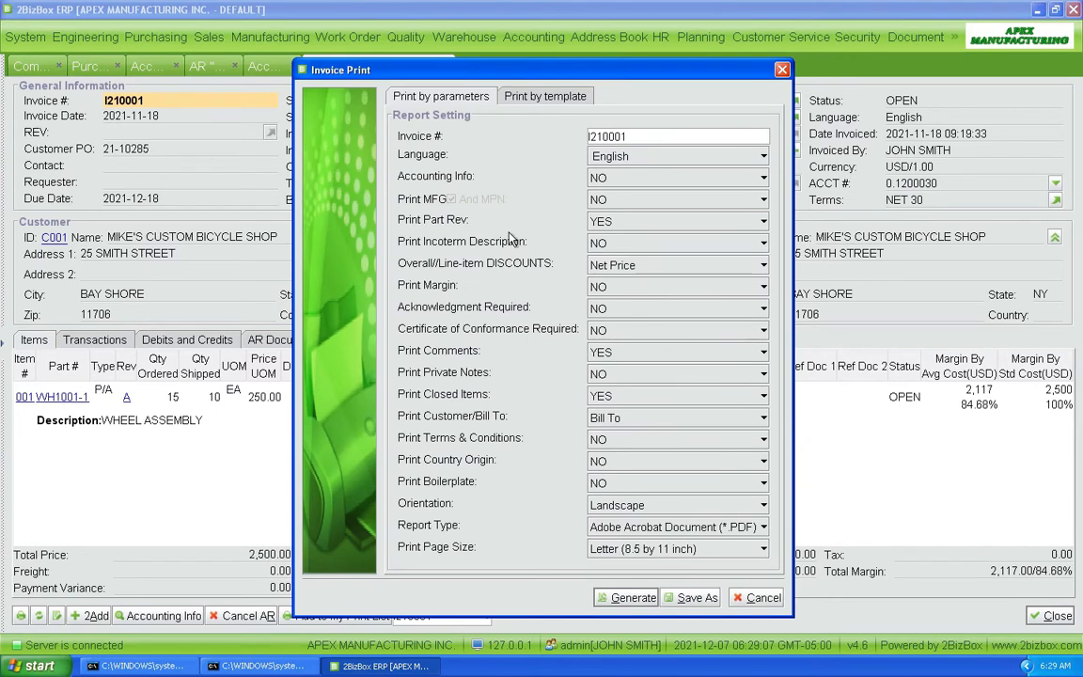
pyautogui.click(537, 99)
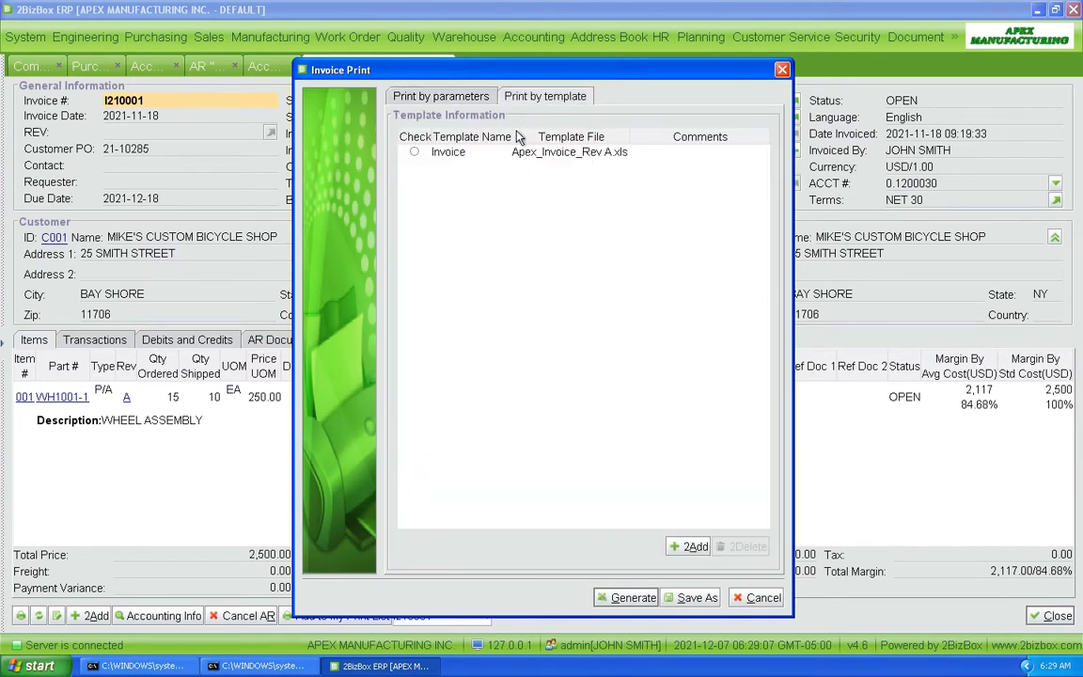
pyautogui.click(414, 153)
pyautogui.click(627, 598)
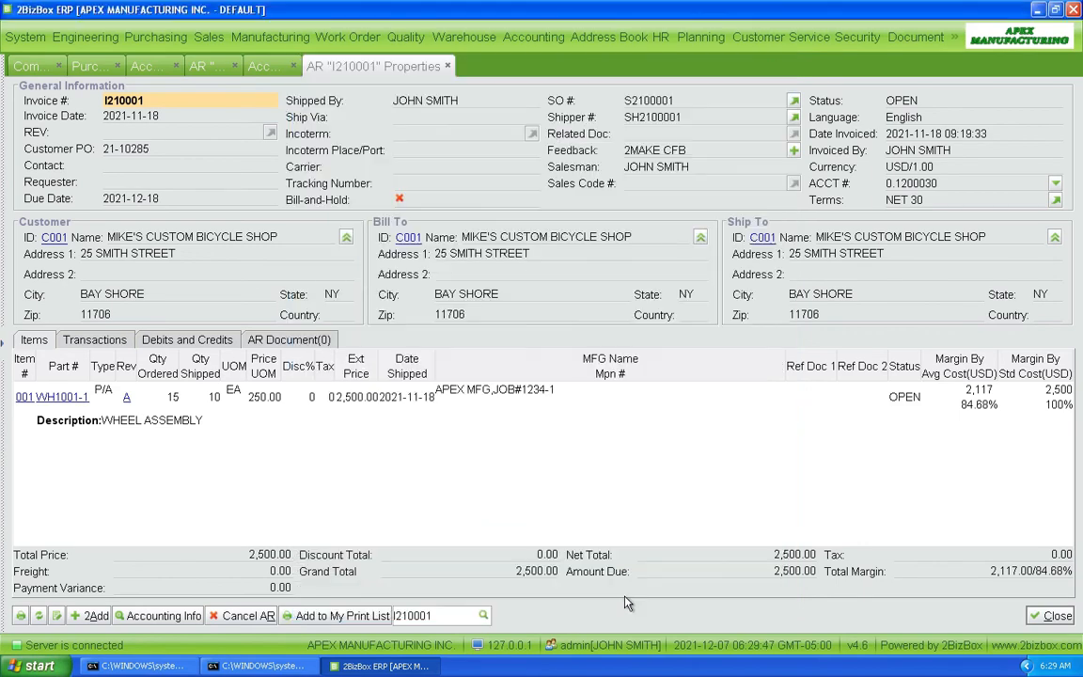